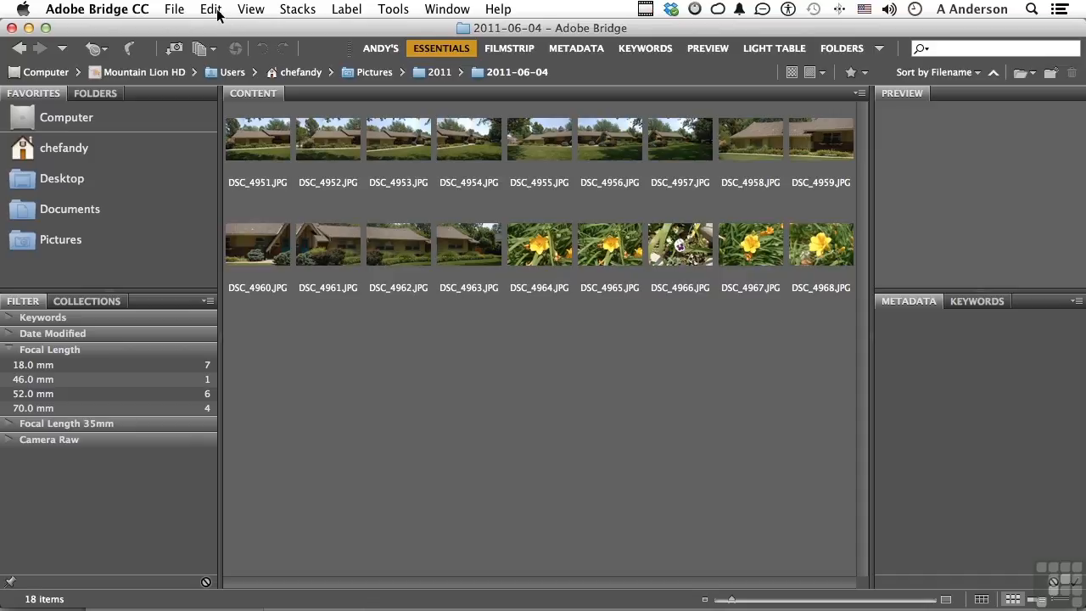
Open the application preferences and show the General settings.
click(124, 12)
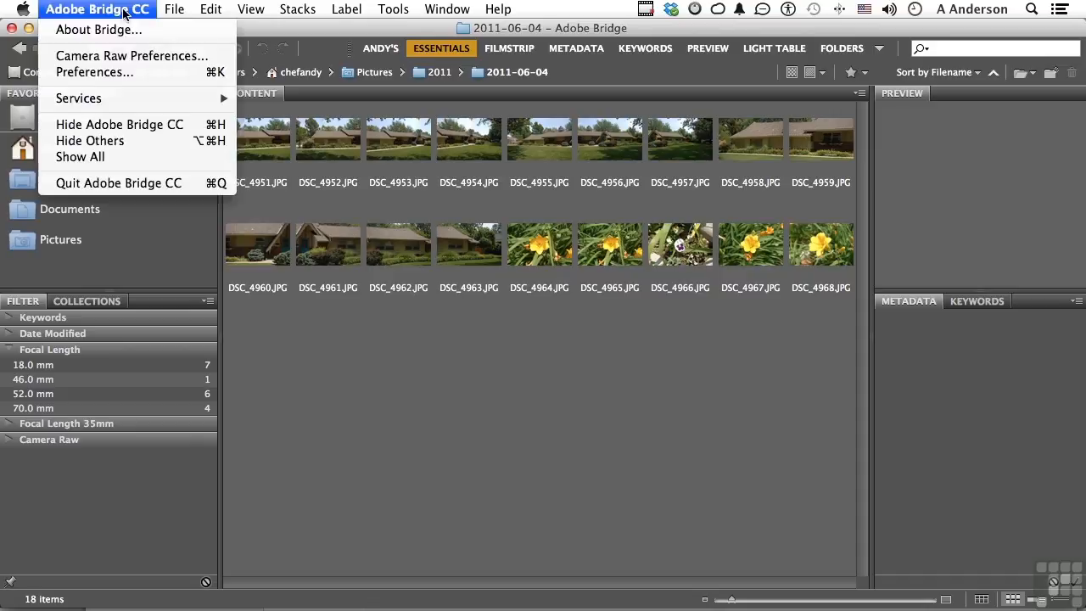
click(108, 75)
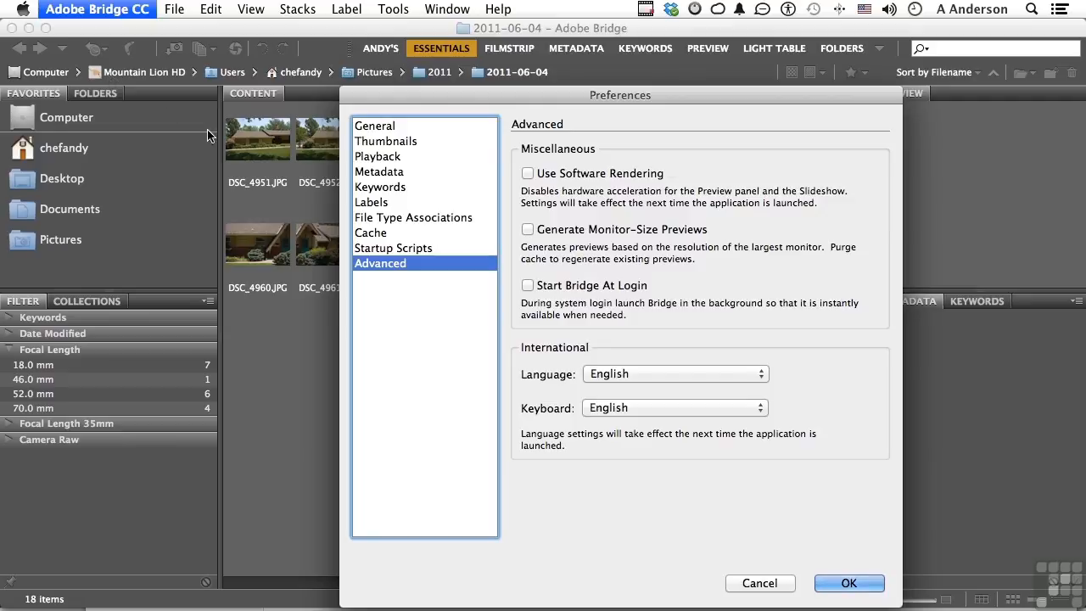
click(403, 126)
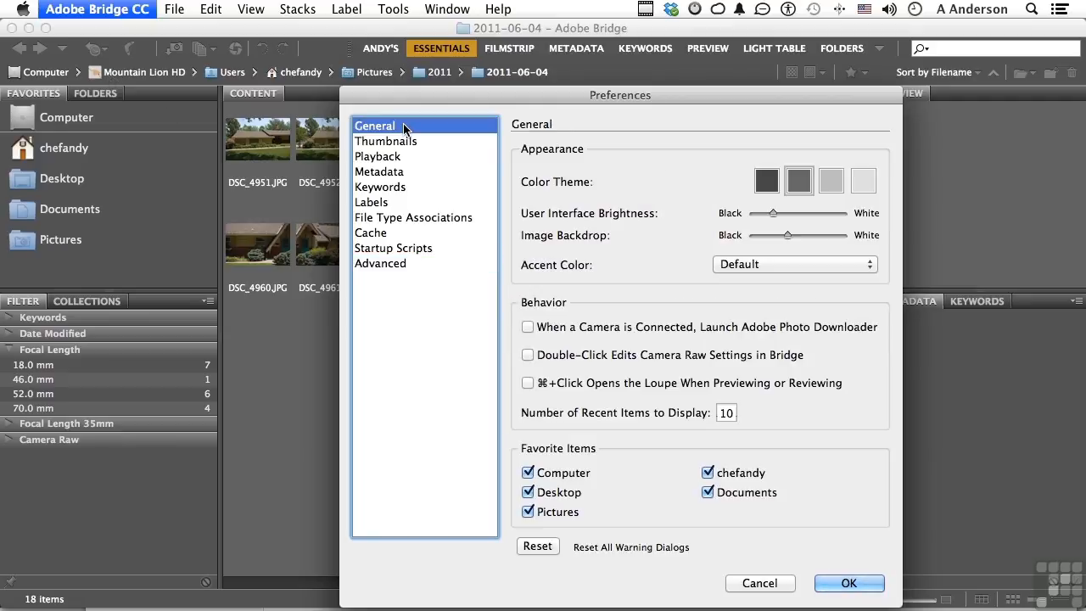
Try the different interface color themes, including the darkest, and finish on the lightest one.
click(828, 181)
click(865, 182)
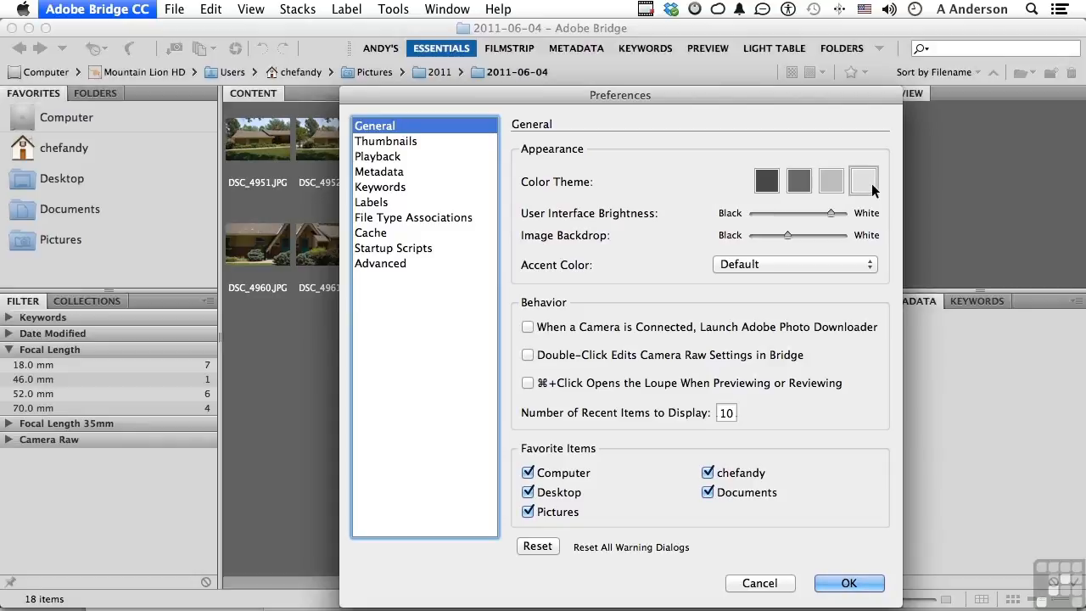
click(800, 181)
click(768, 185)
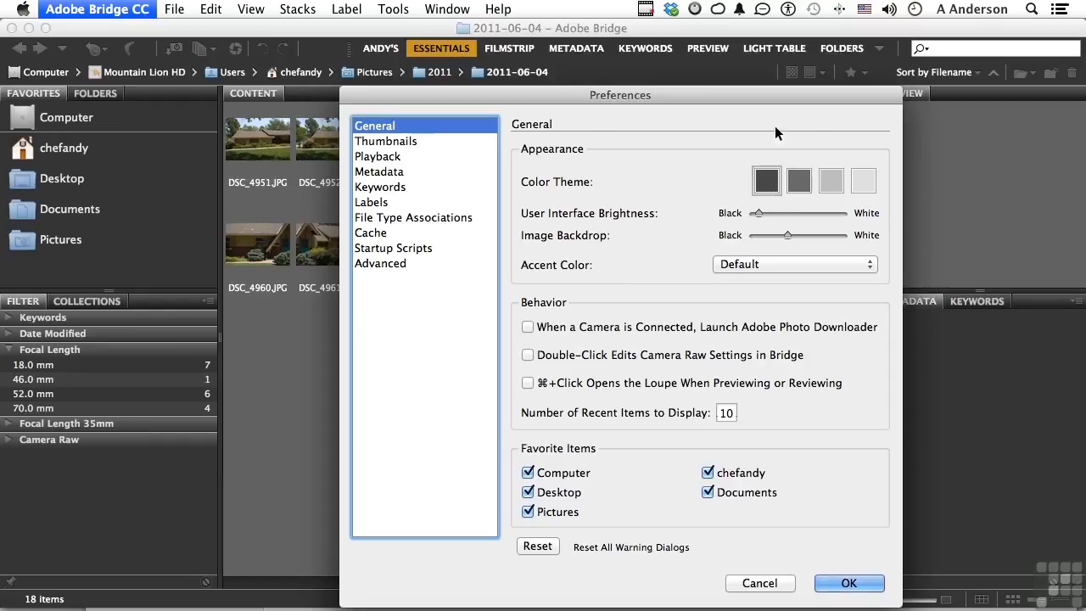
click(861, 188)
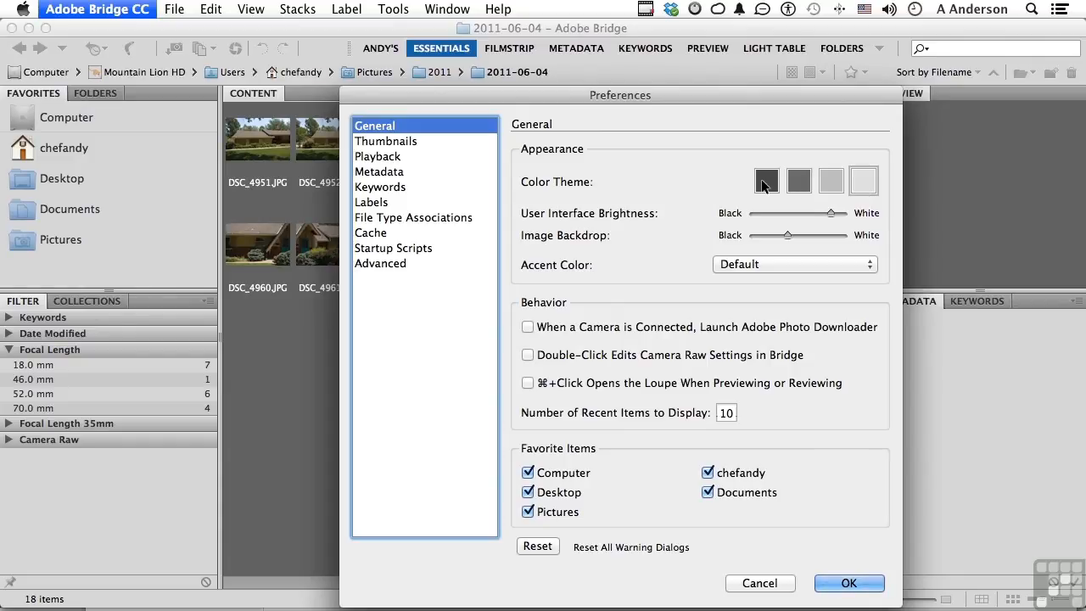
Try a slightly darker interface brightness and a lighter image backdrop, and return to the second-darkest color theme.
drag(830, 211, 802, 235)
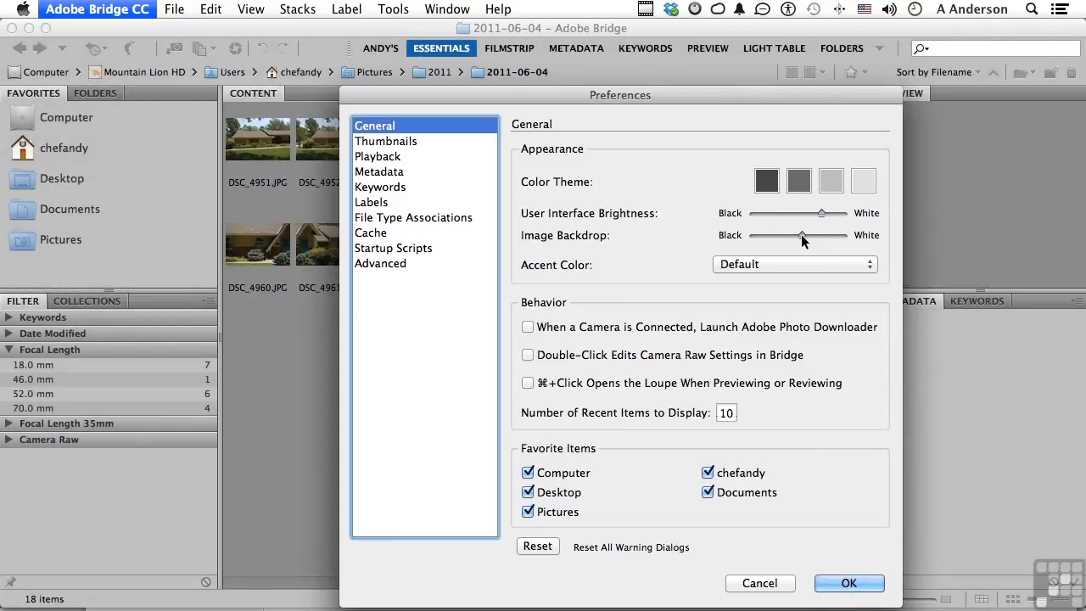
click(797, 182)
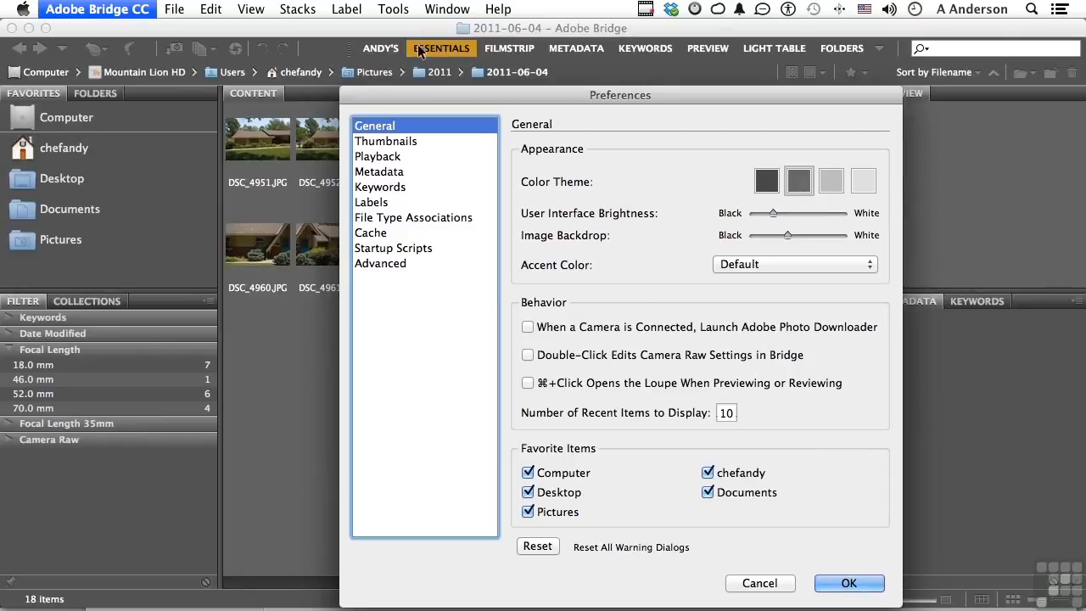
Try the Crystal accent color and set the accent color back to Default.
click(726, 266)
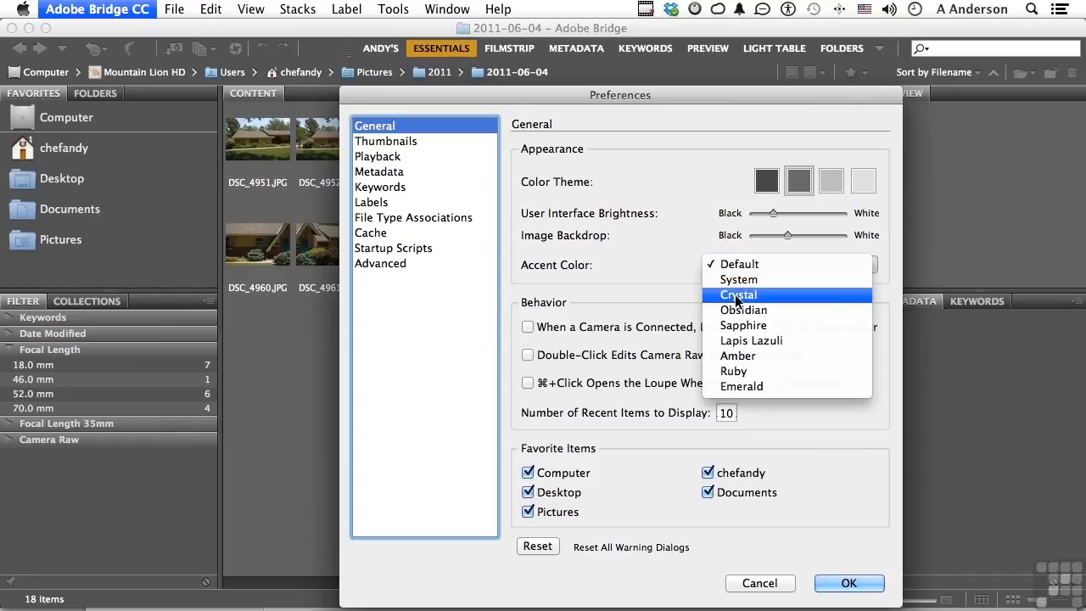
click(734, 294)
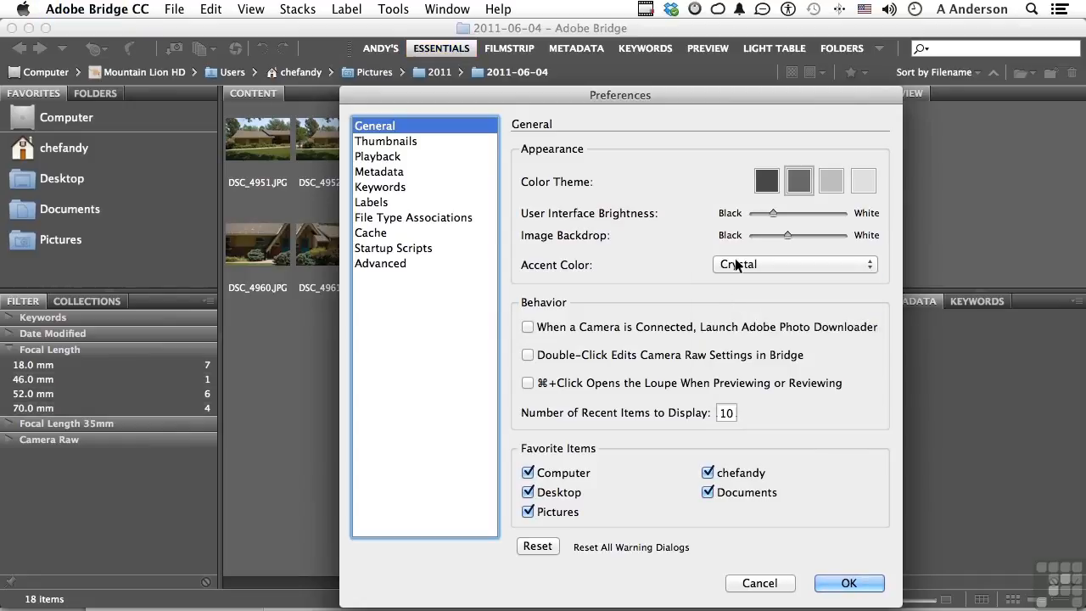
click(734, 259)
click(736, 234)
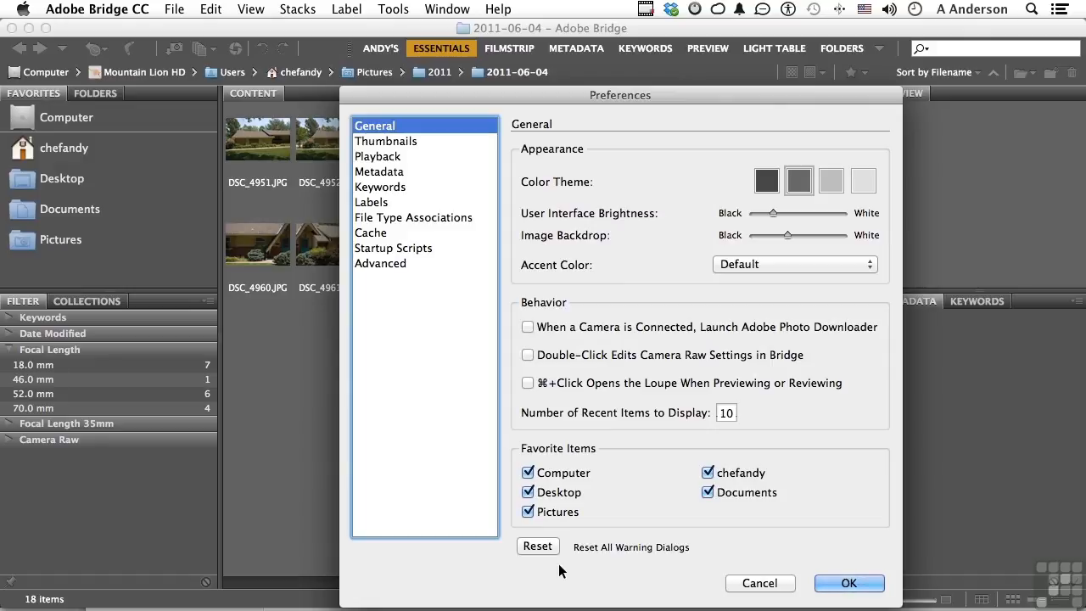
In the Thumbnails preferences, try each additional metadata line on and off, and check the field choices for the second line.
click(409, 142)
drag(408, 90, 548, 64)
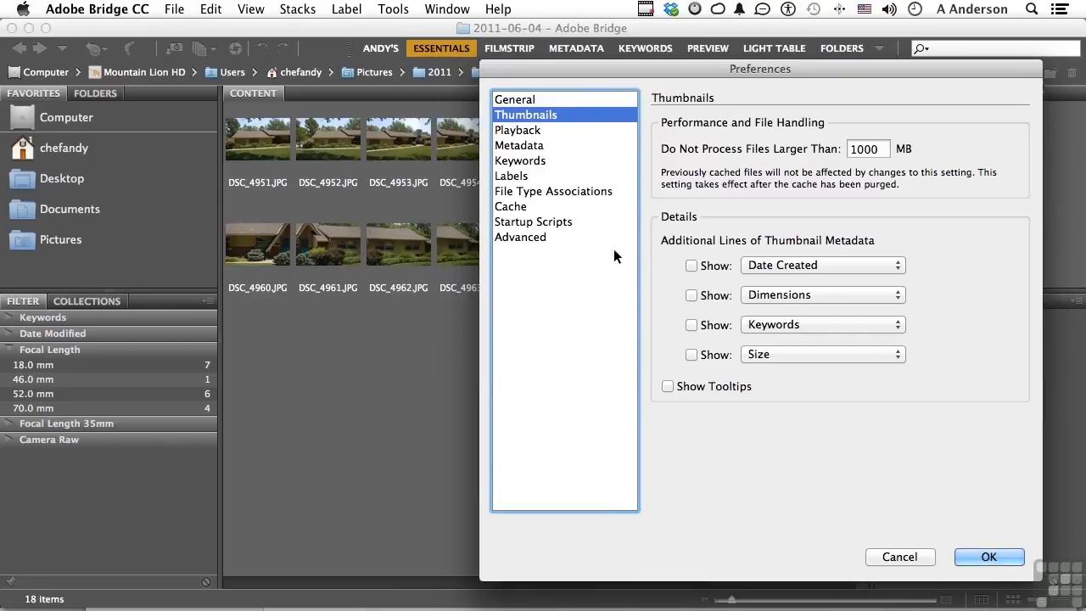
click(692, 266)
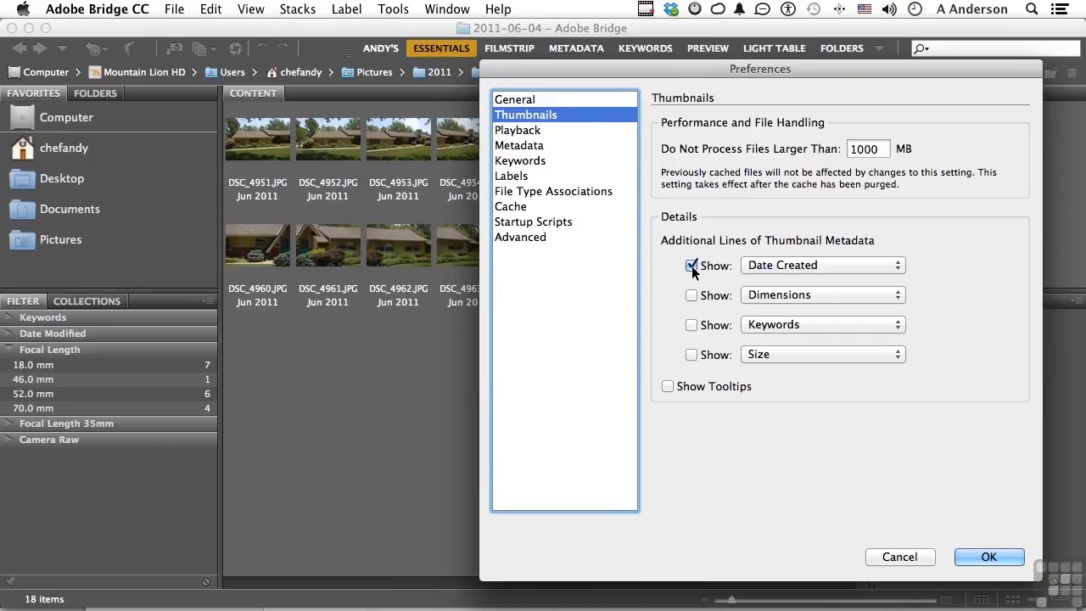
click(691, 266)
click(691, 296)
click(691, 295)
click(691, 325)
click(691, 325)
click(692, 354)
click(691, 354)
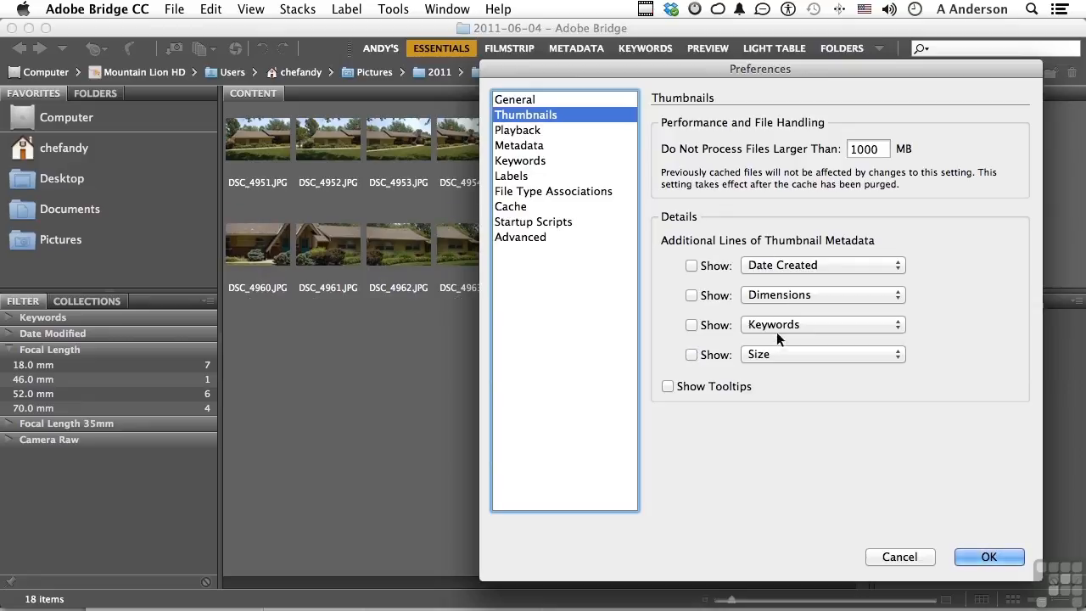
click(789, 294)
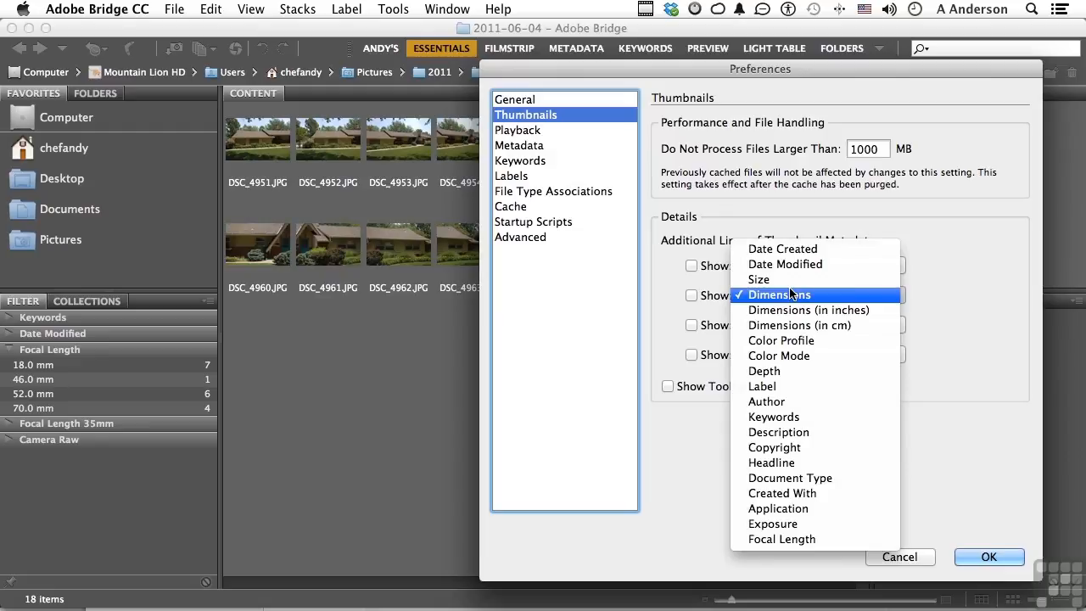
click(653, 292)
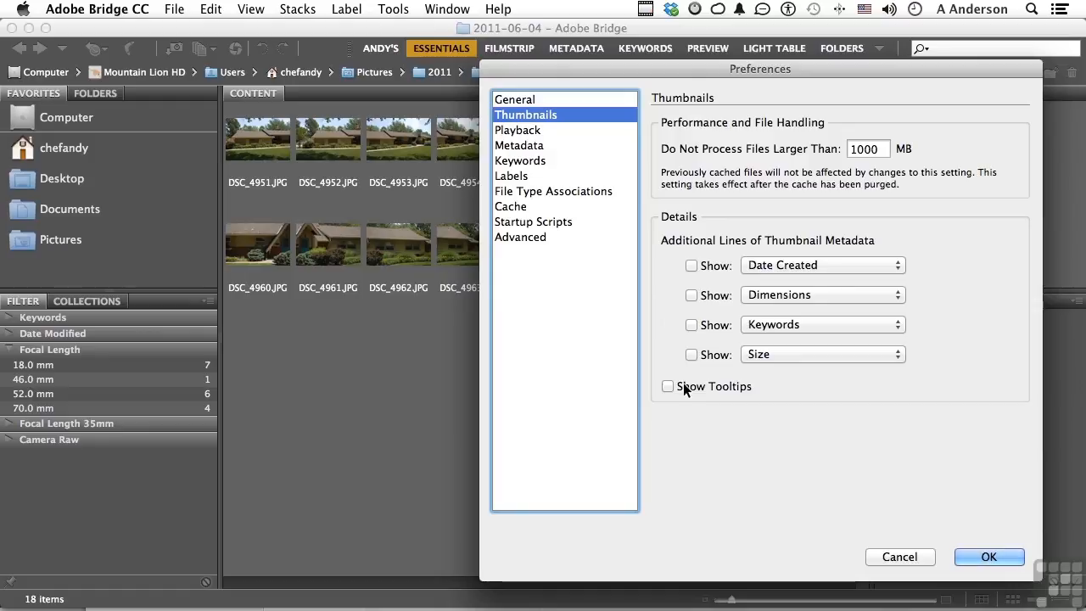
Examine the list of displayable fields in the Metadata preferences, from File Properties down to DICOM.
click(535, 145)
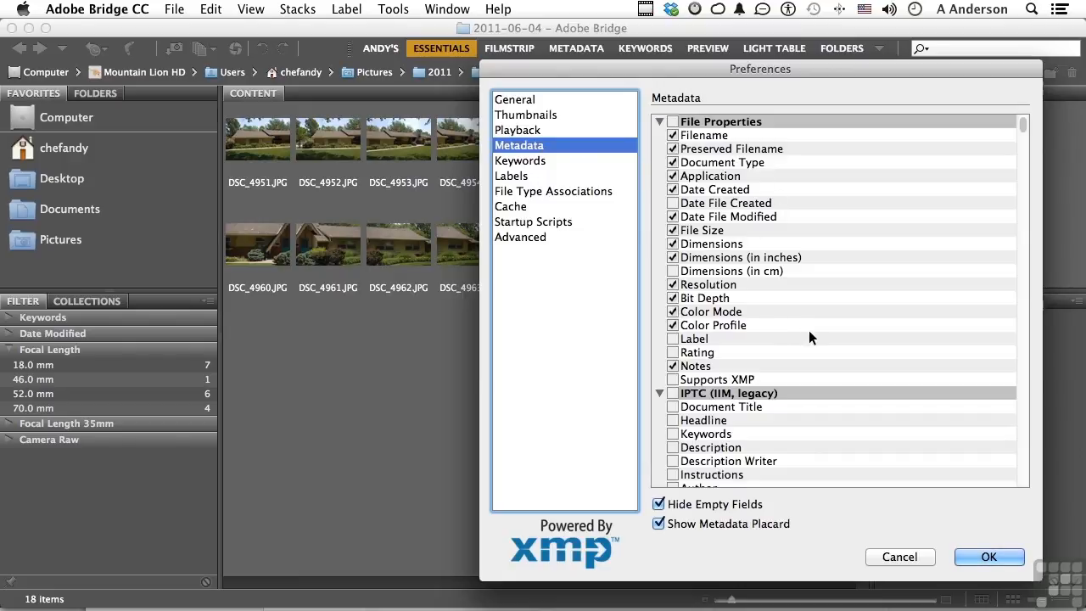
scroll(809, 333, down, 20)
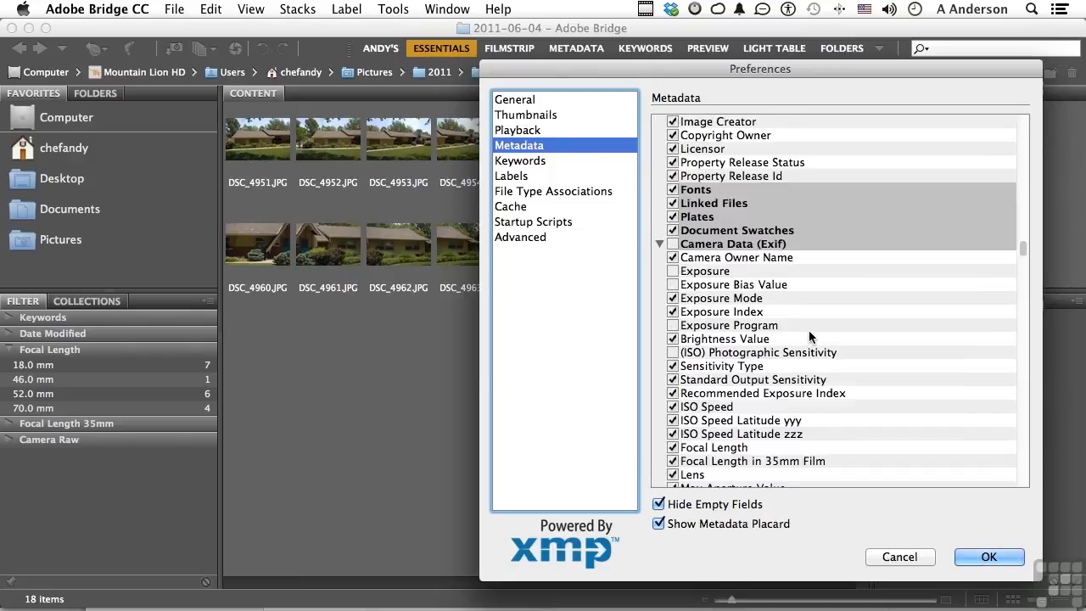
scroll(809, 337, down, 5)
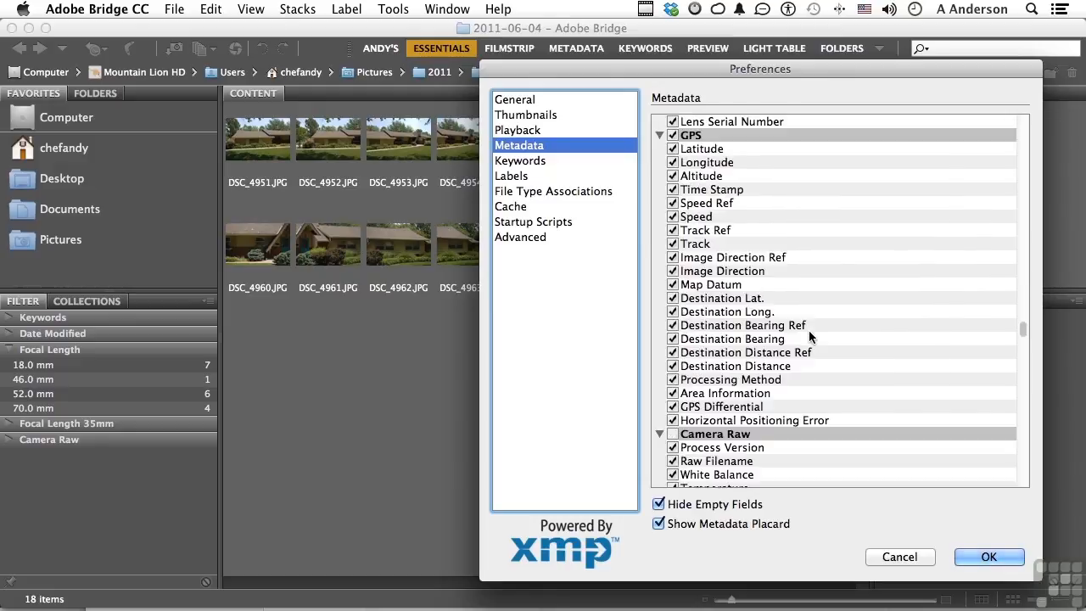
scroll(926, 297, down, 20)
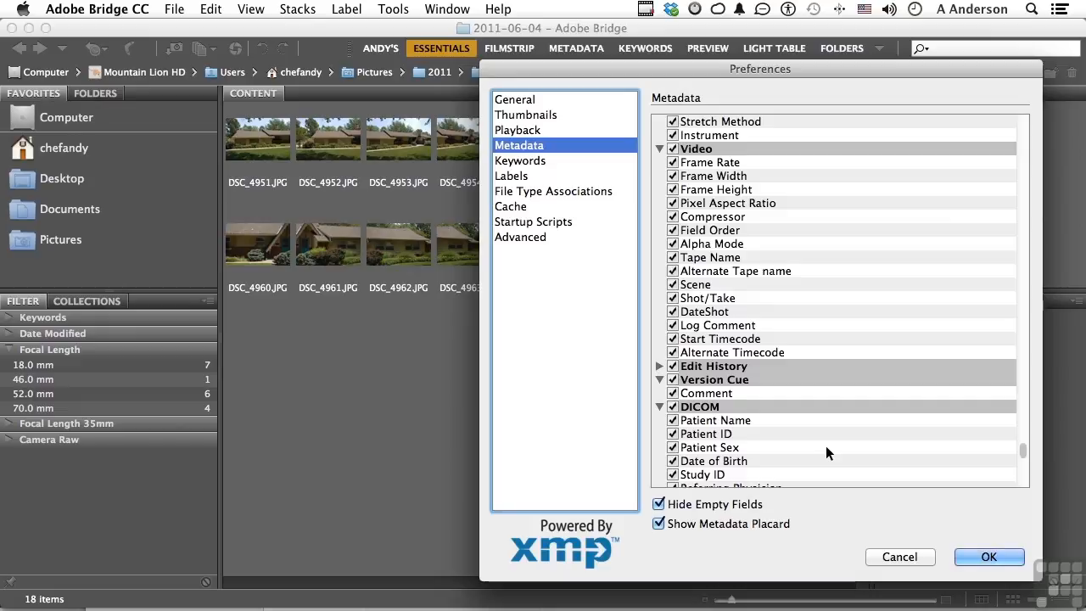
scroll(825, 445, up, 10)
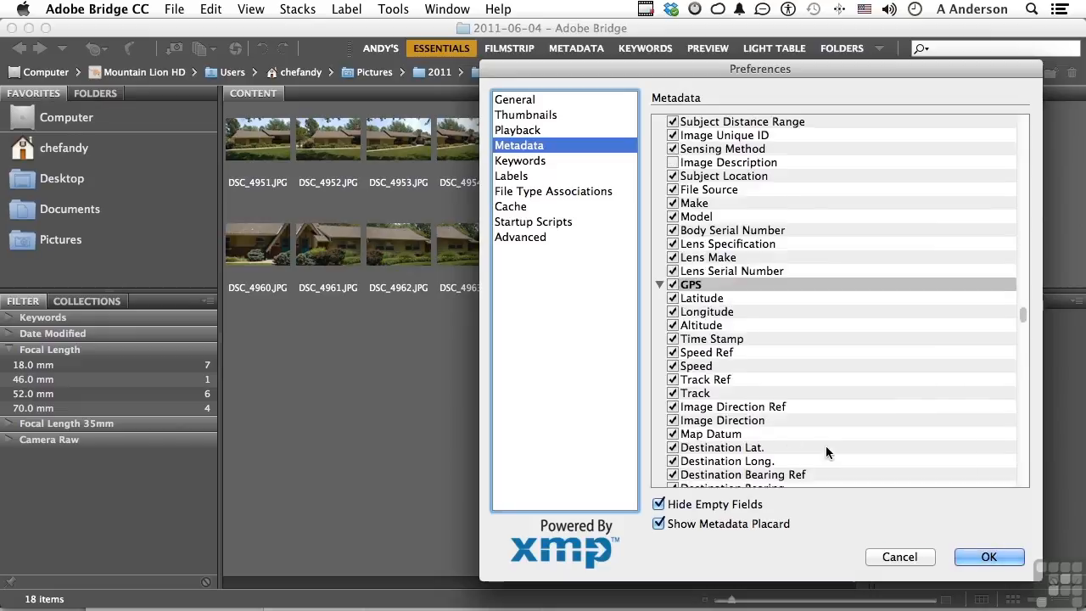
Review the color label names in the Labels preferences and the default applications in the File Type Associations.
click(512, 177)
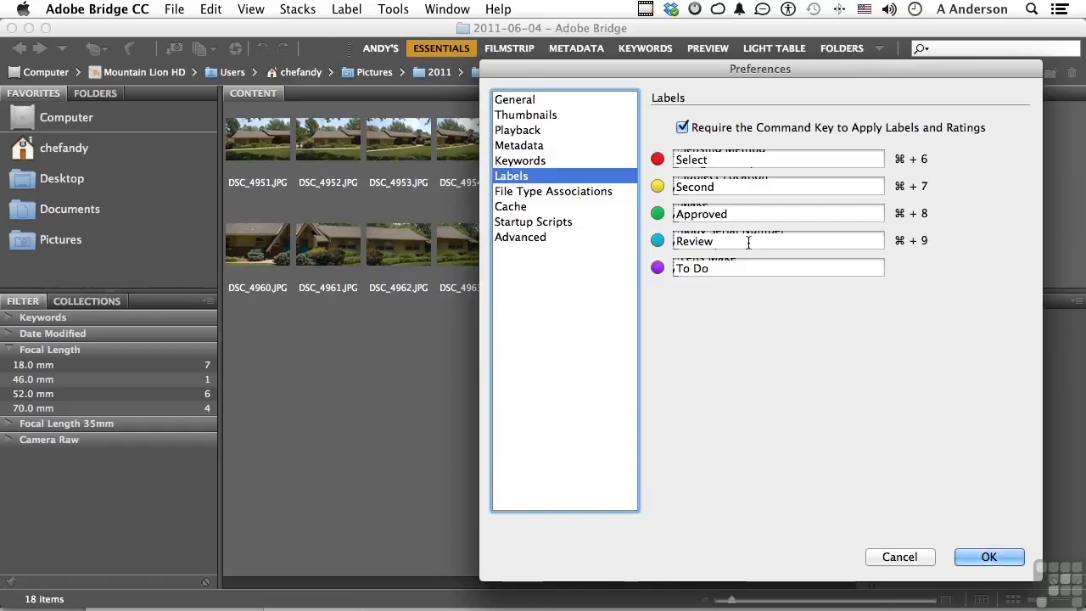
double_click(707, 187)
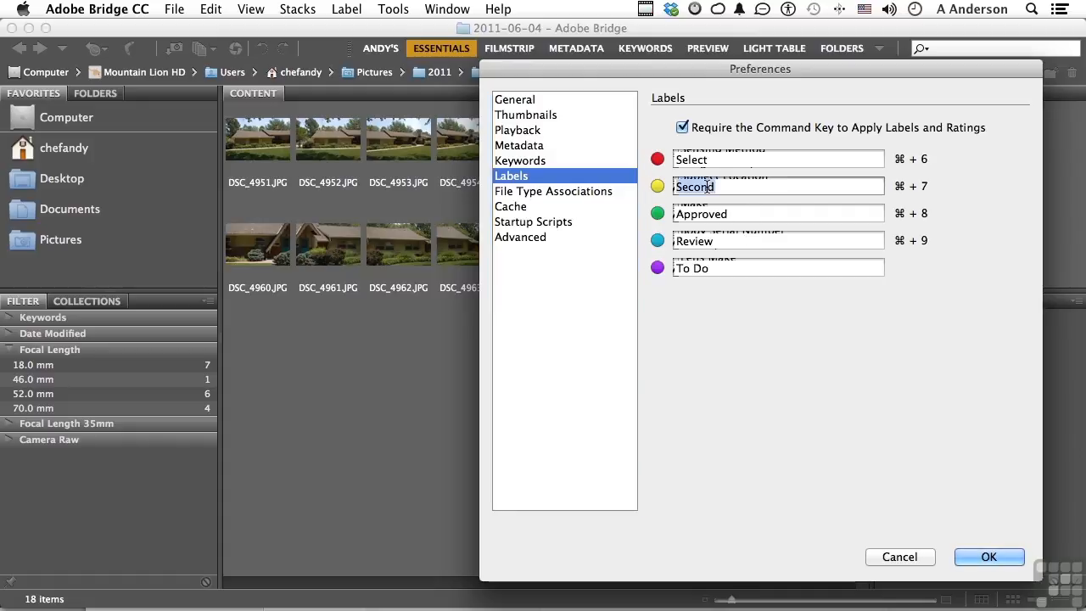
click(551, 191)
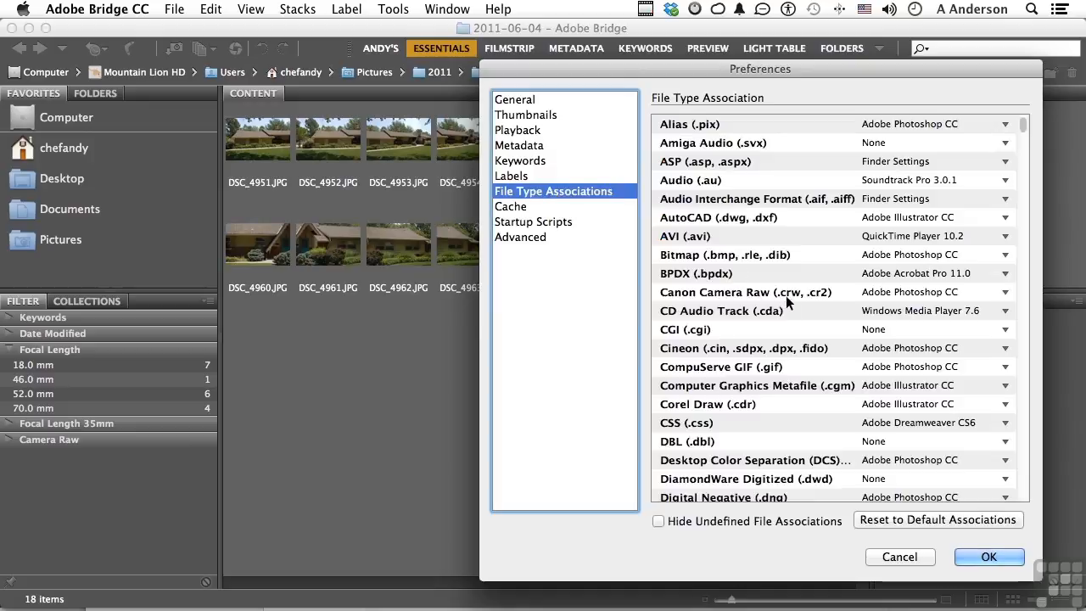
scroll(787, 301, down, 2)
scroll(788, 302, down, 8)
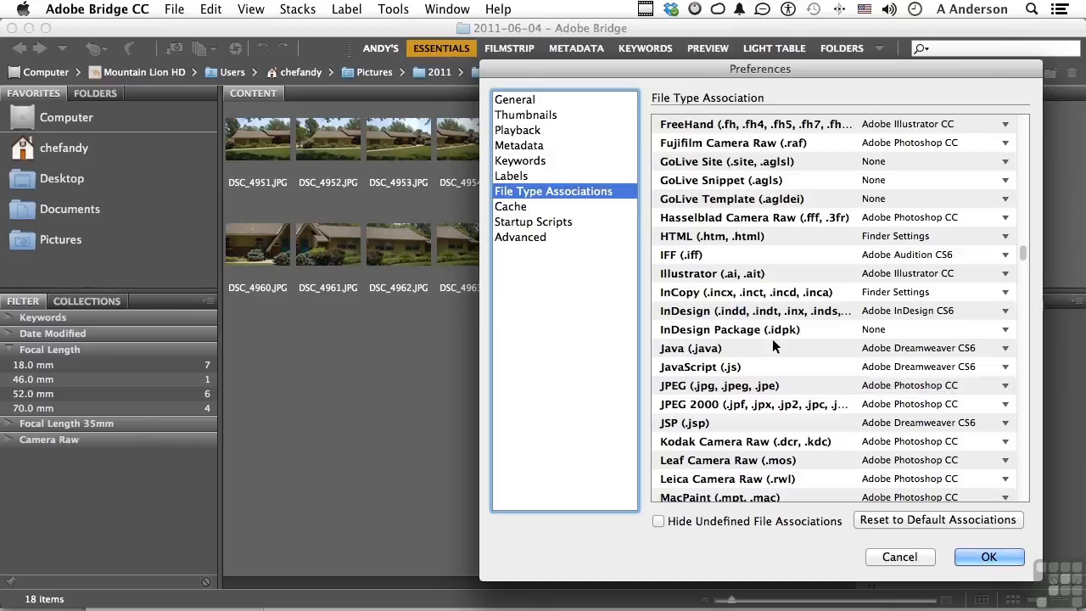
scroll(771, 338, down, 10)
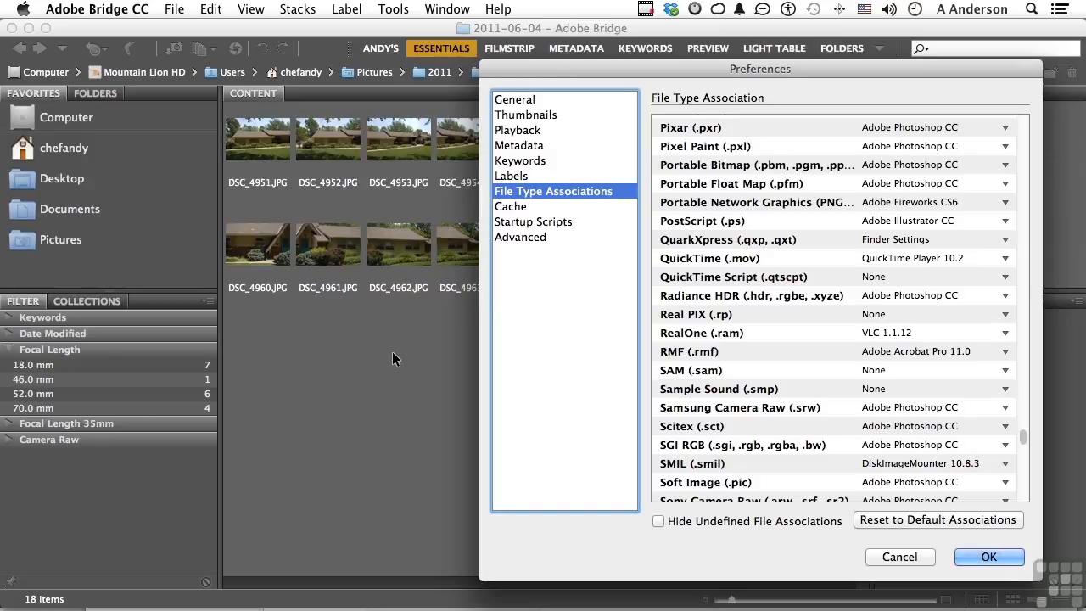
Review the Cache and Startup Scripts preferences, and accept the preferences.
click(524, 209)
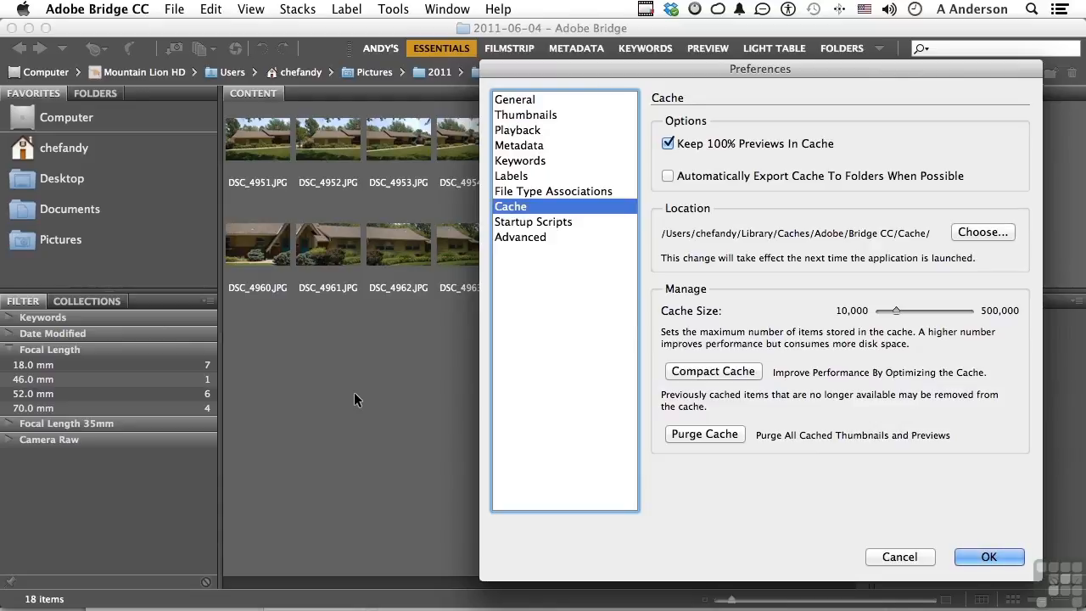
click(567, 222)
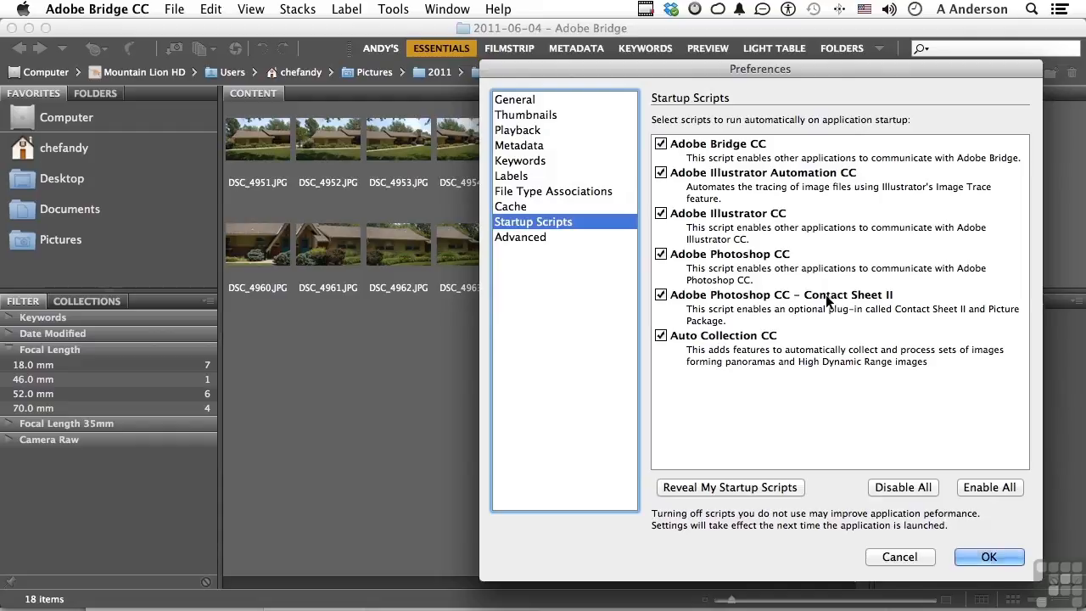
click(992, 556)
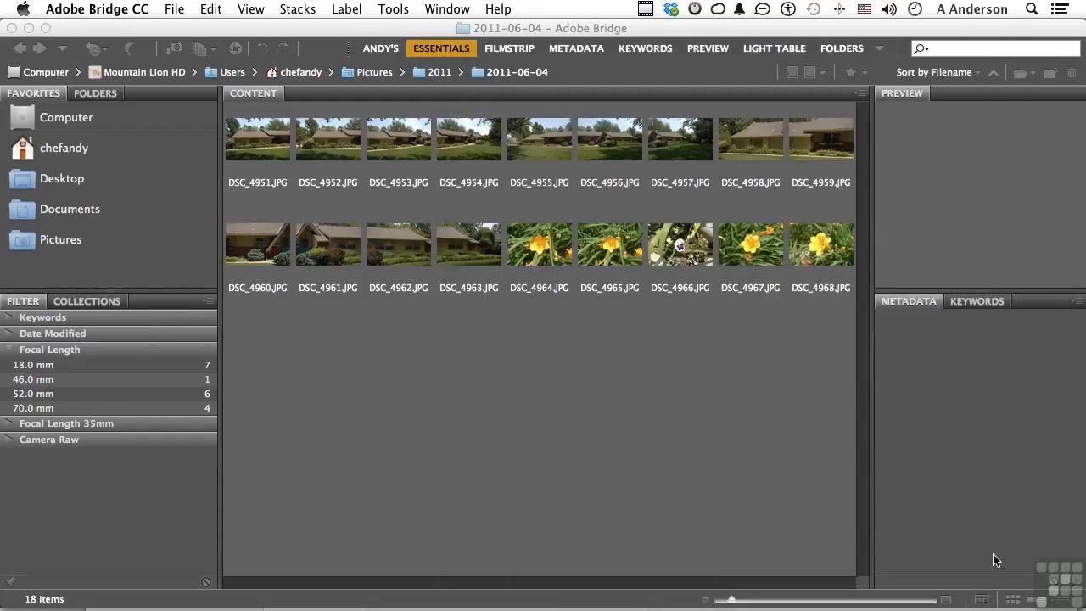